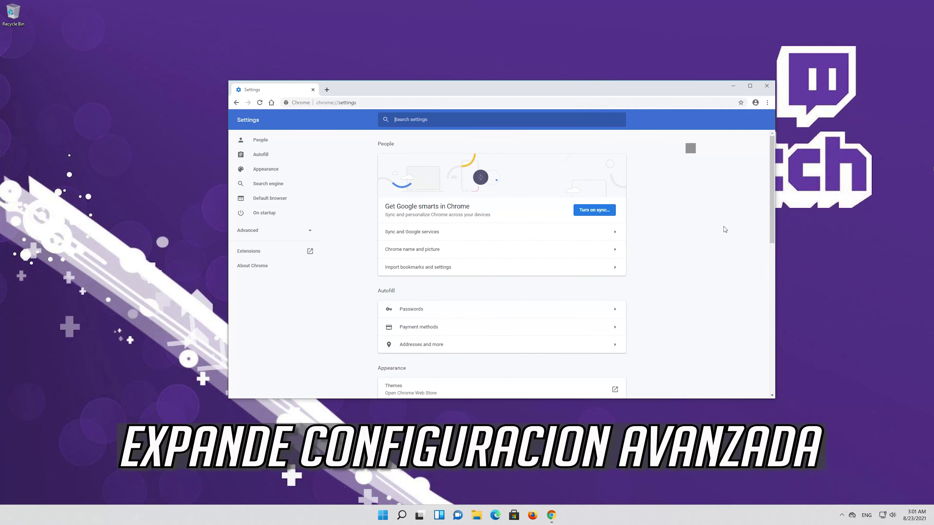
Step: Expand the advanced Chrome settings and open the Clear browsing data dialog under Privacy and security
{"action": "scroll", "coordinate": [577, 233], "scroll_direction": "down", "scroll_amount": 5}
{"action": "scroll", "coordinate": [577, 233], "scroll_direction": "down", "scroll_amount": 4}
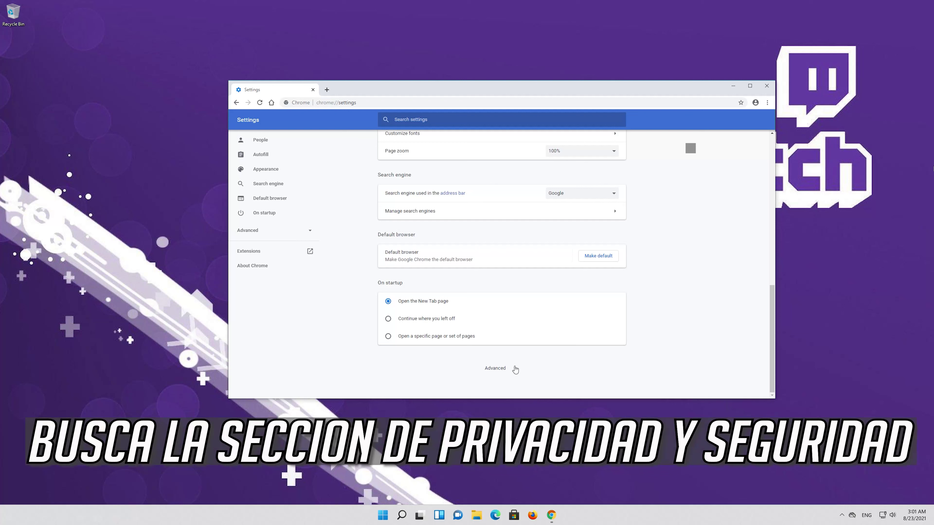
{"action": "left_click", "coordinate": [511, 369]}
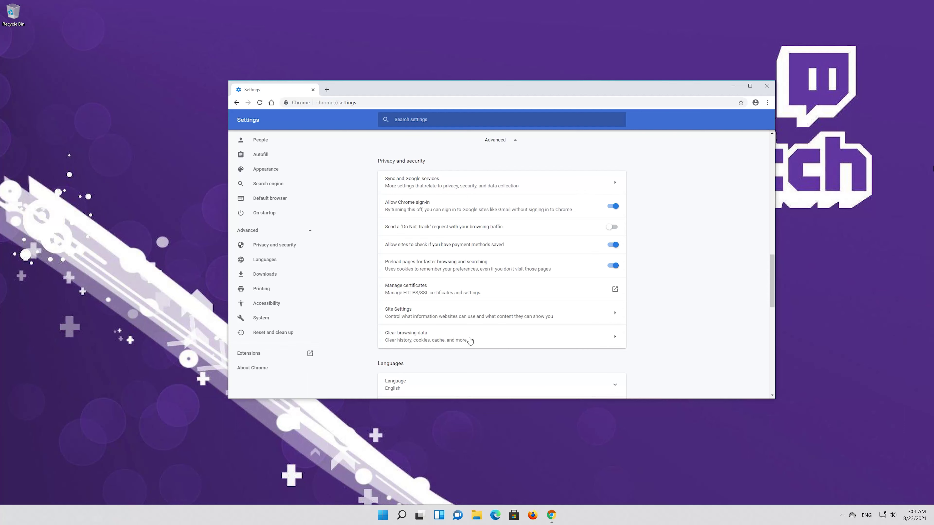
{"action": "left_click", "coordinate": [441, 338]}
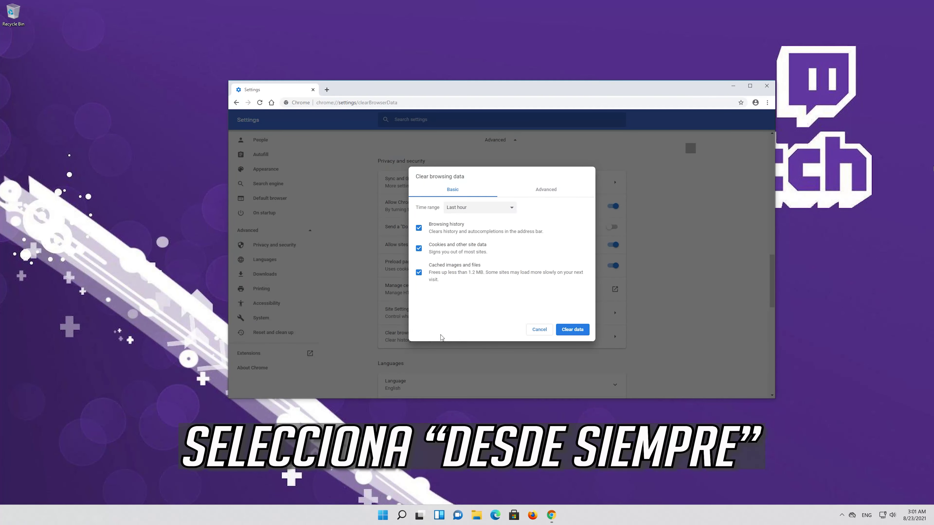
Step: Set the time range to All time in both the Basic and Advanced views of the Clear browsing data dialog
{"action": "left_click", "coordinate": [458, 210]}
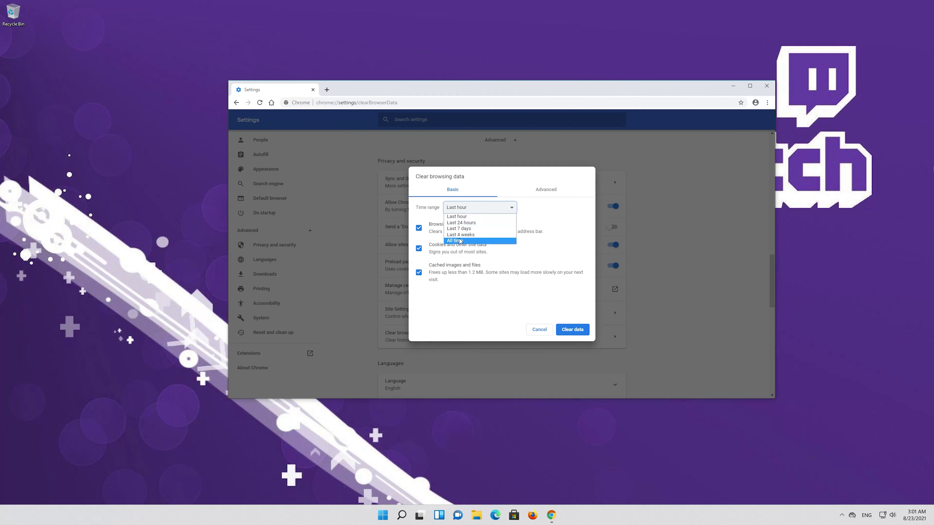
{"action": "left_click", "coordinate": [476, 241]}
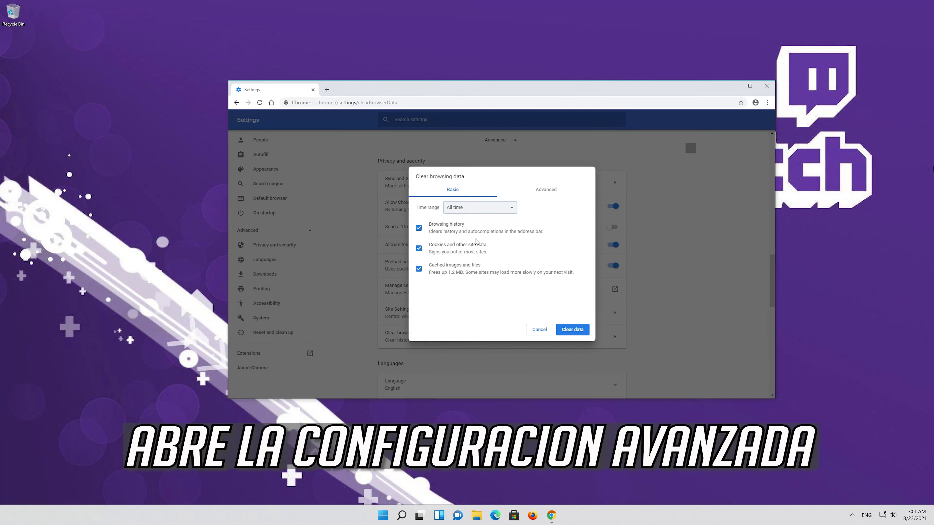
{"action": "left_click", "coordinate": [544, 193]}
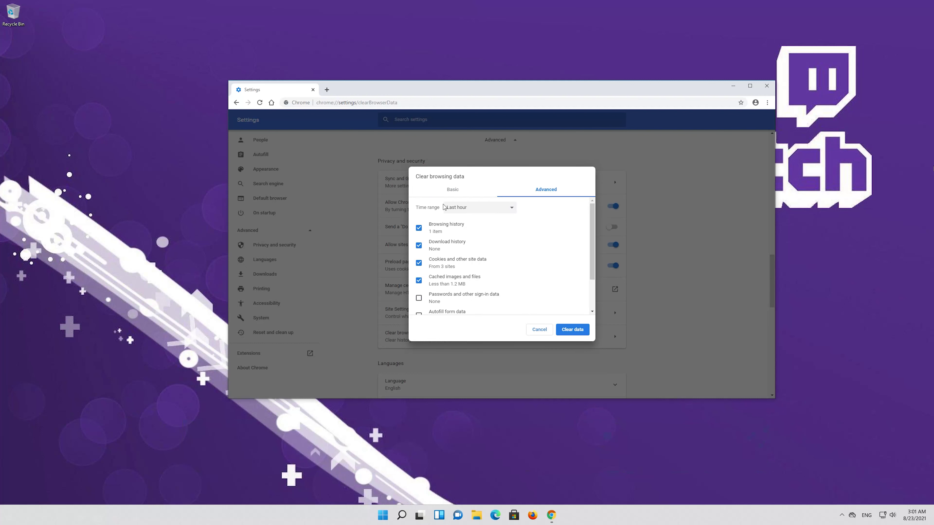
{"action": "left_click", "coordinate": [481, 208]}
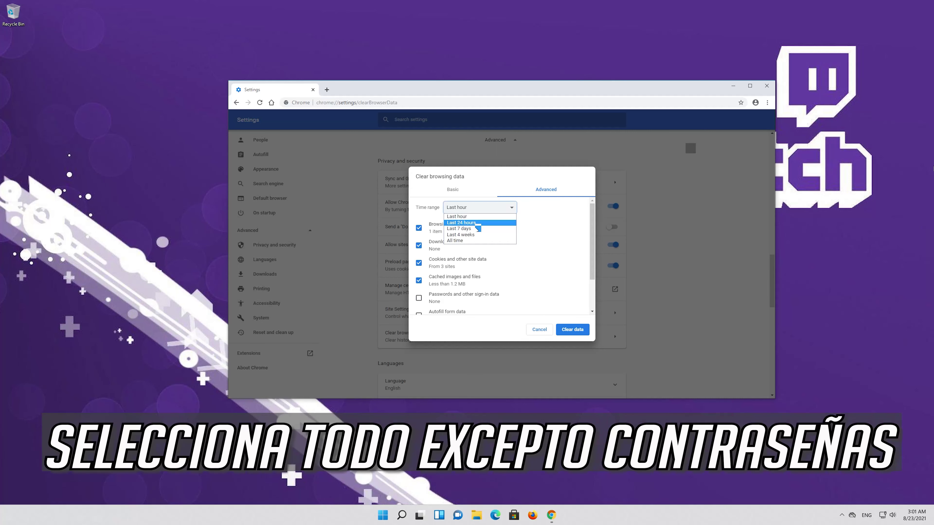
{"action": "left_click", "coordinate": [472, 241]}
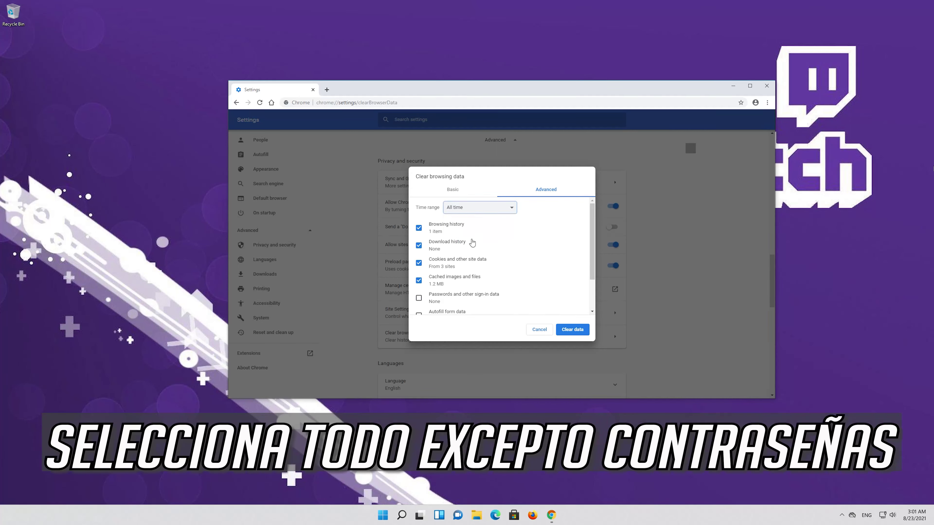
Step: Include Site Settings, Autofill form data and Hosted app data, leave passwords unselected, and clear the browsing data
{"action": "left_click_drag", "start_coordinate": [594, 216], "coordinate": [593, 245]}
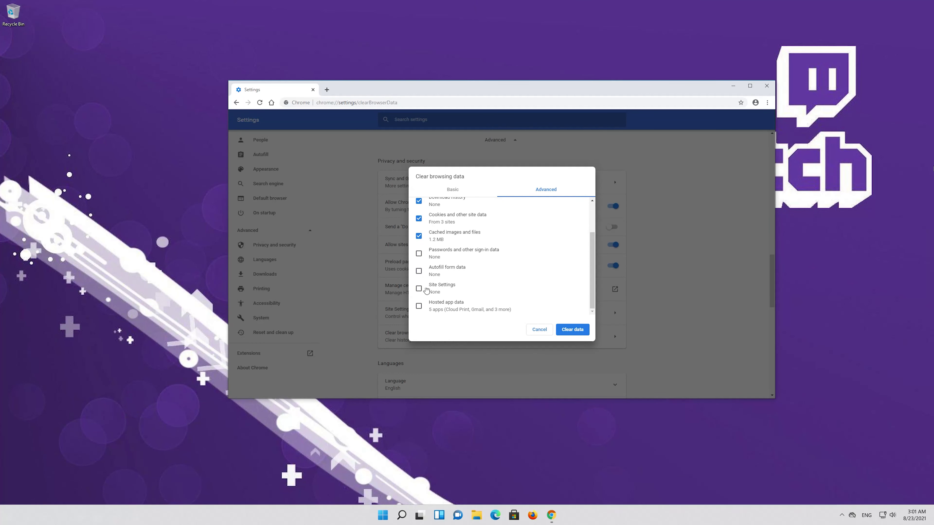
{"action": "left_click", "coordinate": [418, 289]}
{"action": "left_click", "coordinate": [419, 271]}
{"action": "left_click", "coordinate": [419, 307]}
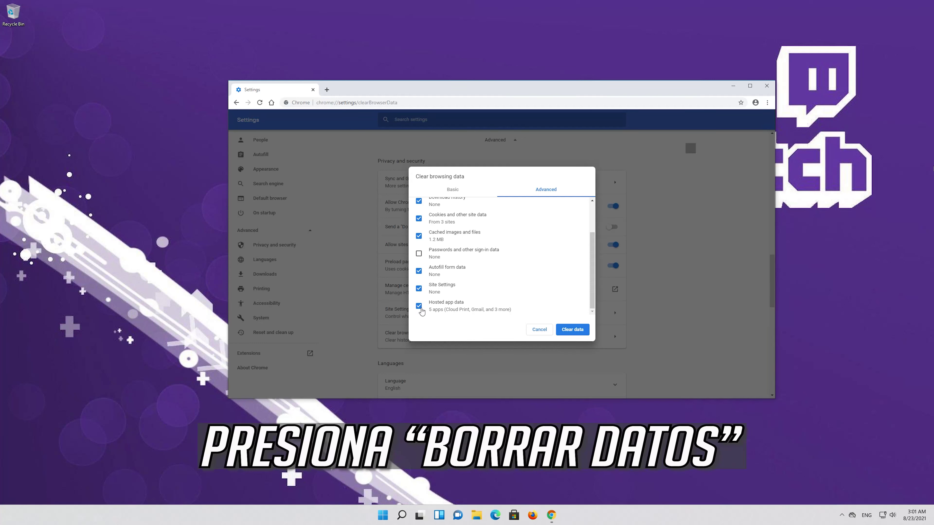
{"action": "left_click", "coordinate": [572, 330]}
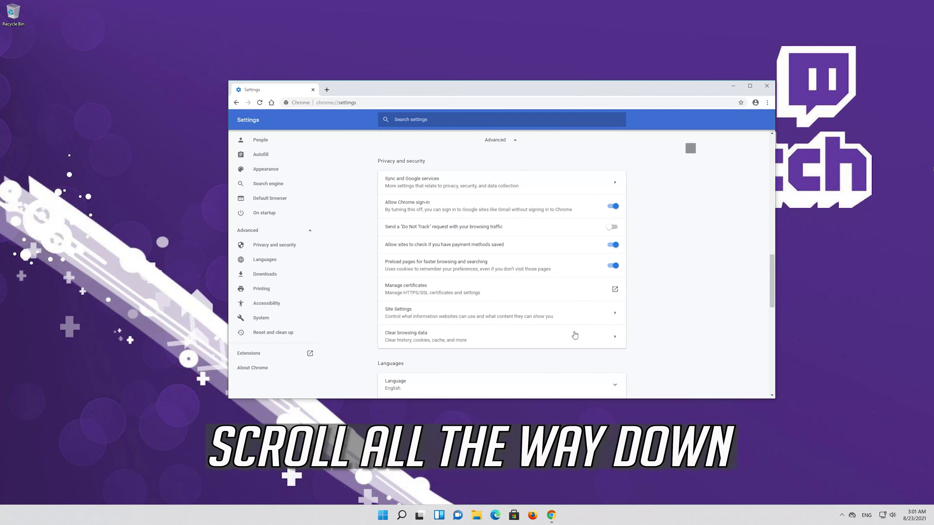
Step: Restore the browser settings to their original defaults under Reset and clean up, and confirm the reset
{"action": "scroll", "coordinate": [575, 335], "scroll_direction": "down", "scroll_amount": 10}
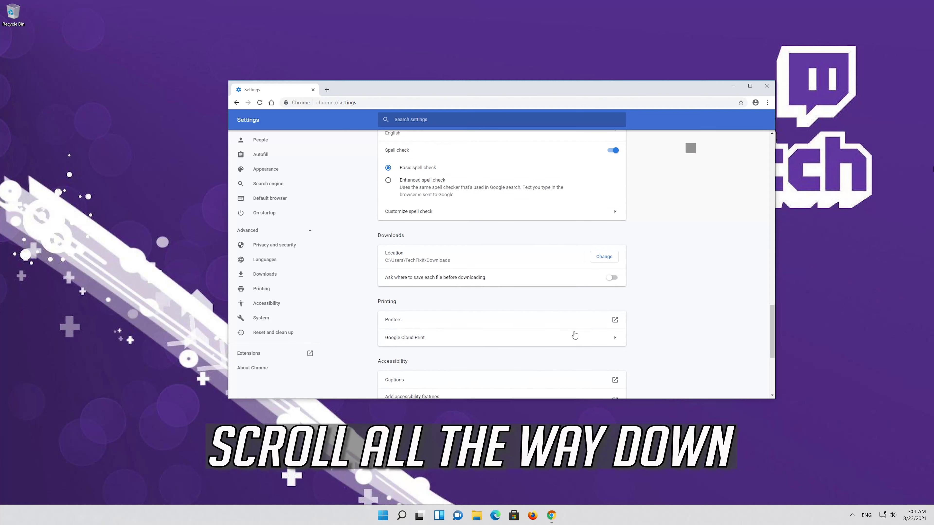
{"action": "scroll", "coordinate": [574, 335], "scroll_direction": "down", "scroll_amount": 3}
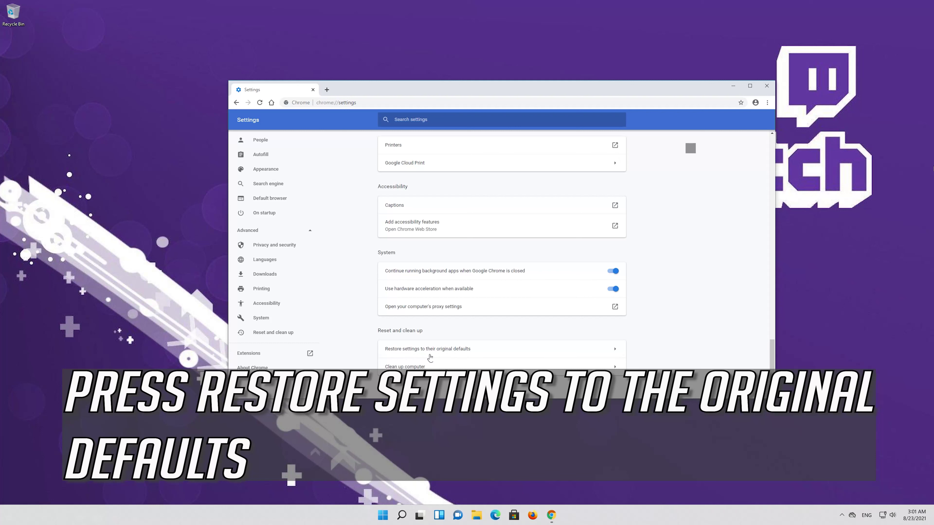
{"action": "left_click", "coordinate": [583, 353]}
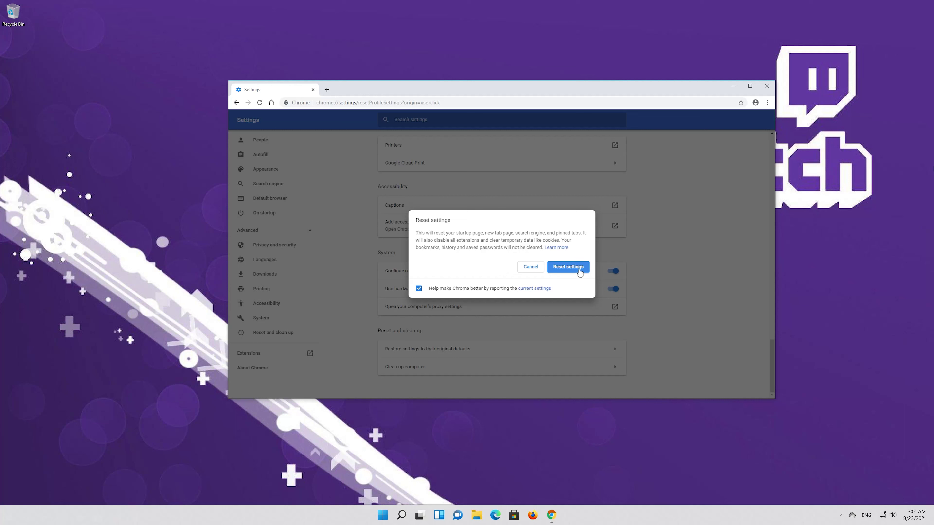
{"action": "left_click", "coordinate": [564, 272]}
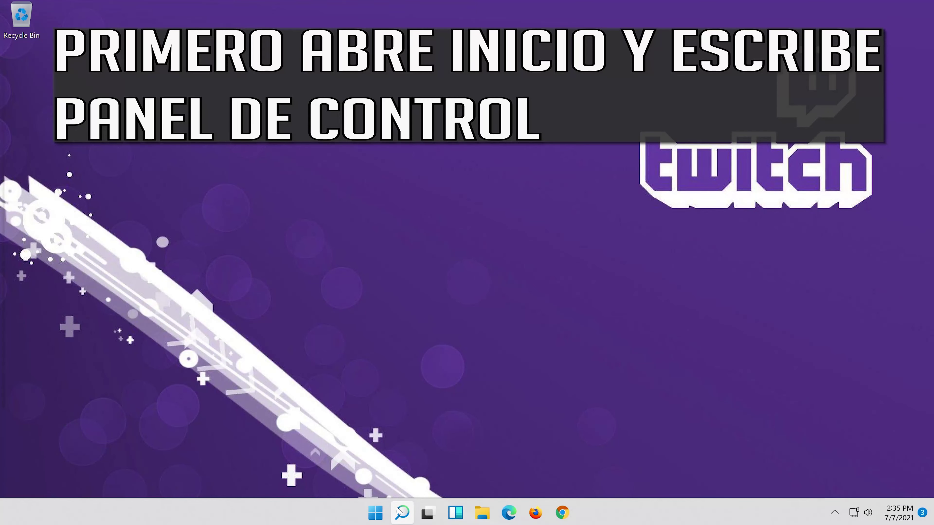
Step: Search Windows for "control panel" and open the Control Panel
{"action": "left_click", "coordinate": [402, 512]}
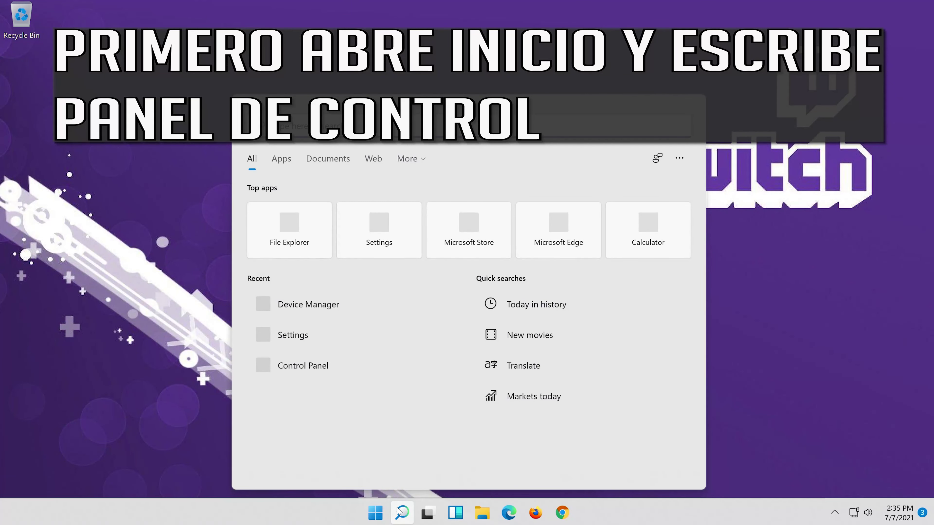
{"action": "type", "text": "cont"}
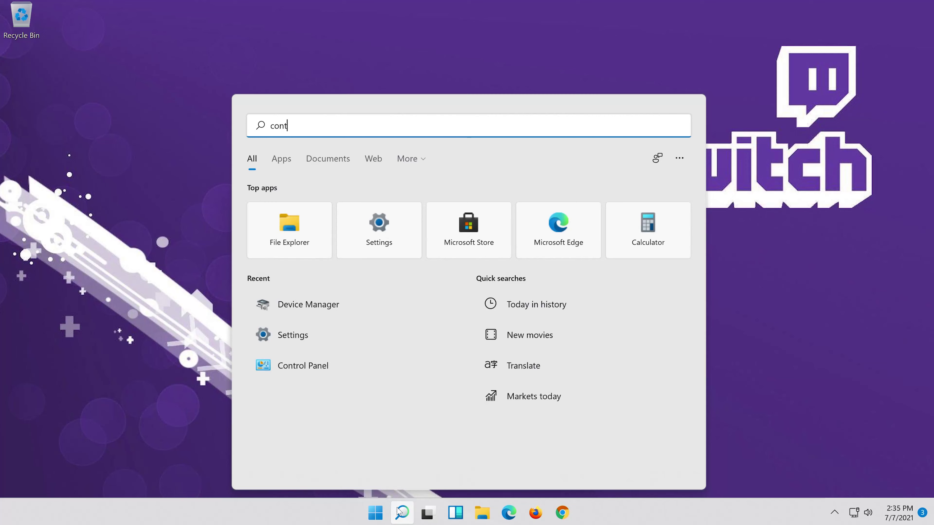
{"action": "type", "text": "rol panel"}
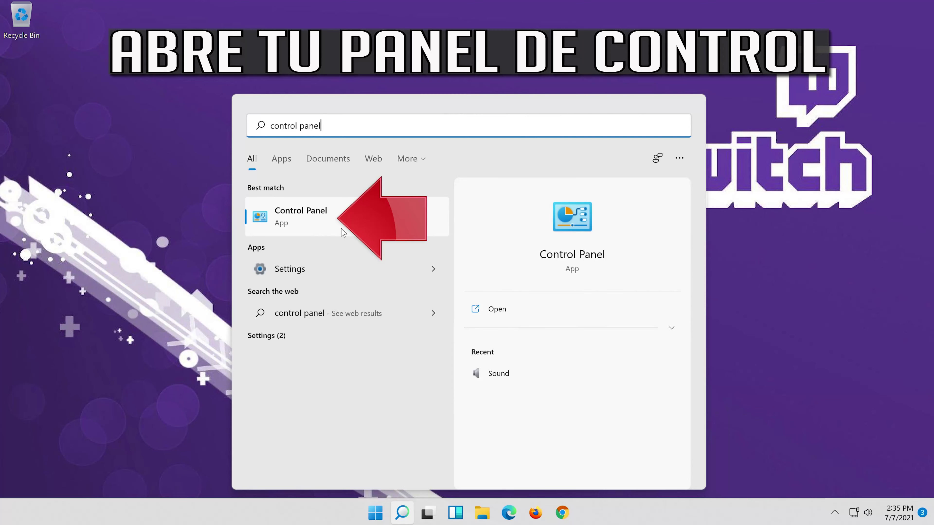
{"action": "left_click", "coordinate": [342, 230]}
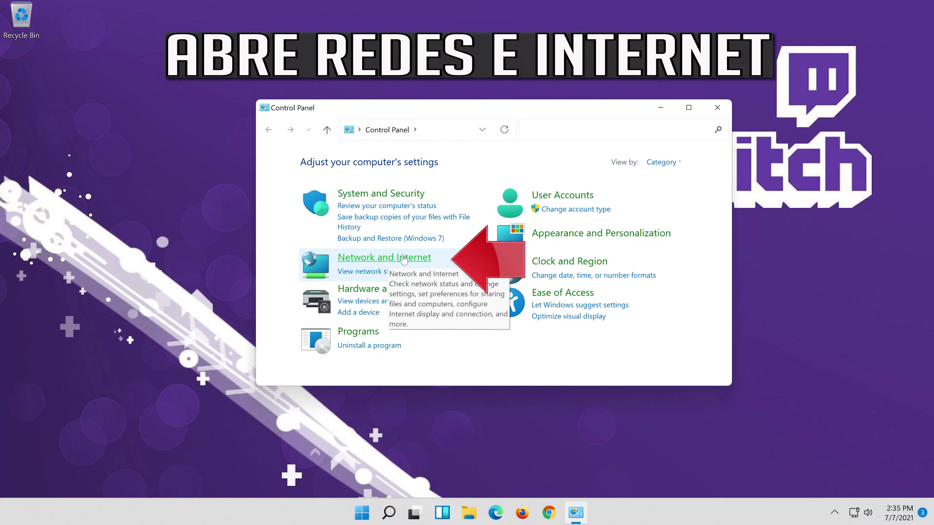
Step: Go through the Network and Sharing Center to the Ethernet0 connection and open its Internet Protocol Version 4 (TCP/IPv4) properties
{"action": "left_click", "coordinate": [404, 257]}
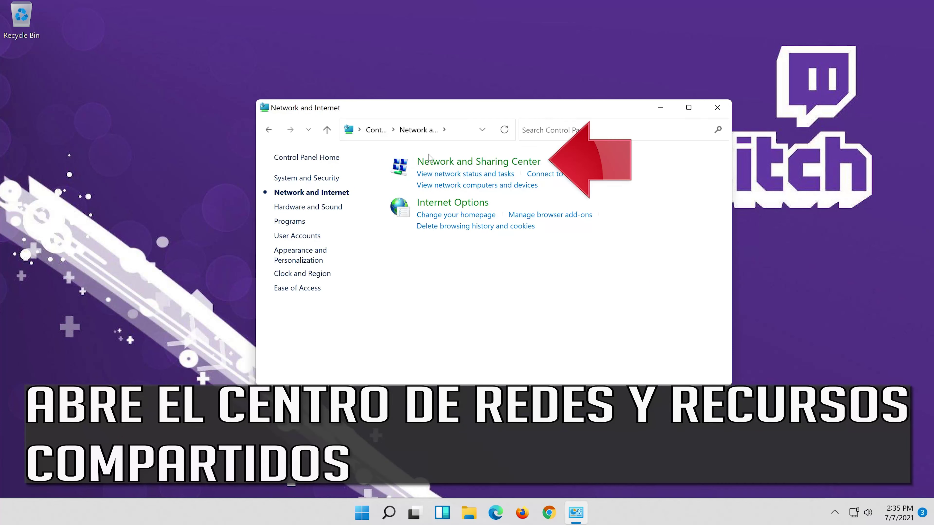
{"action": "left_click", "coordinate": [454, 162]}
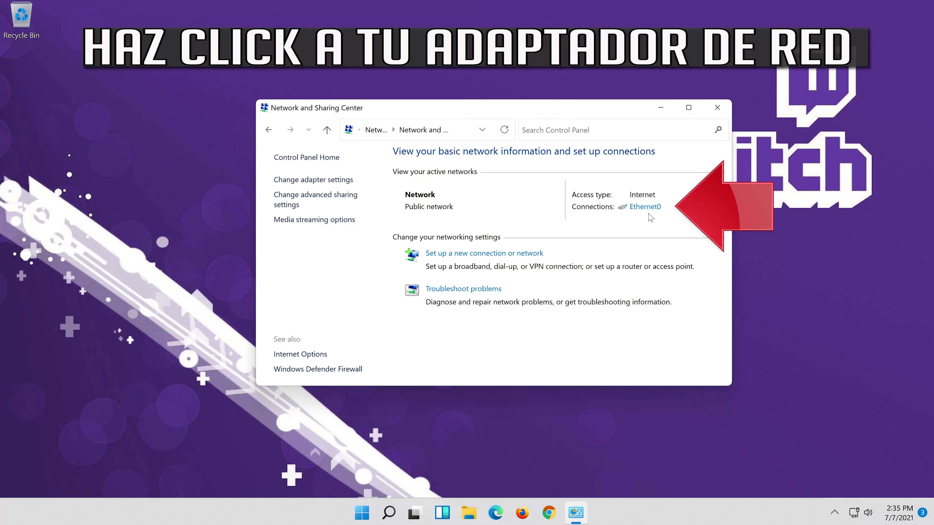
{"action": "left_click", "coordinate": [641, 208]}
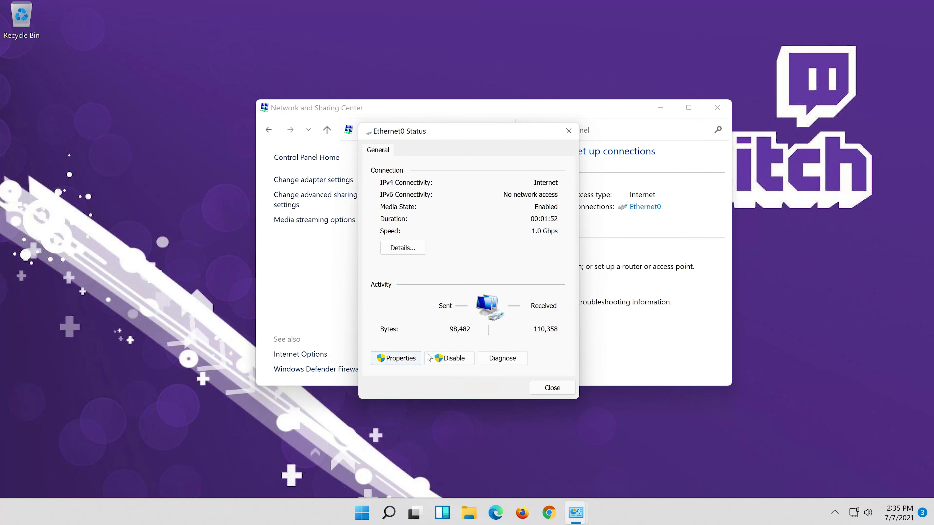
{"action": "left_click", "coordinate": [397, 358]}
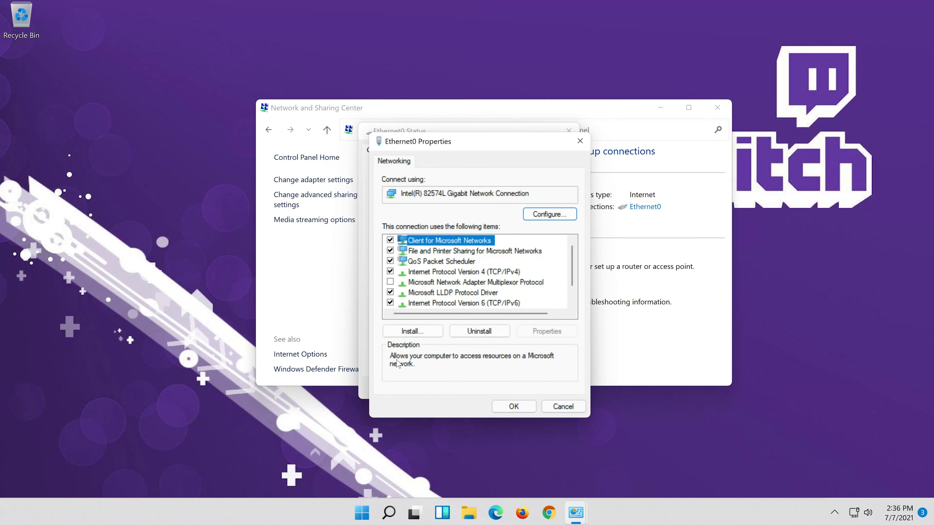
{"action": "left_click", "coordinate": [434, 273]}
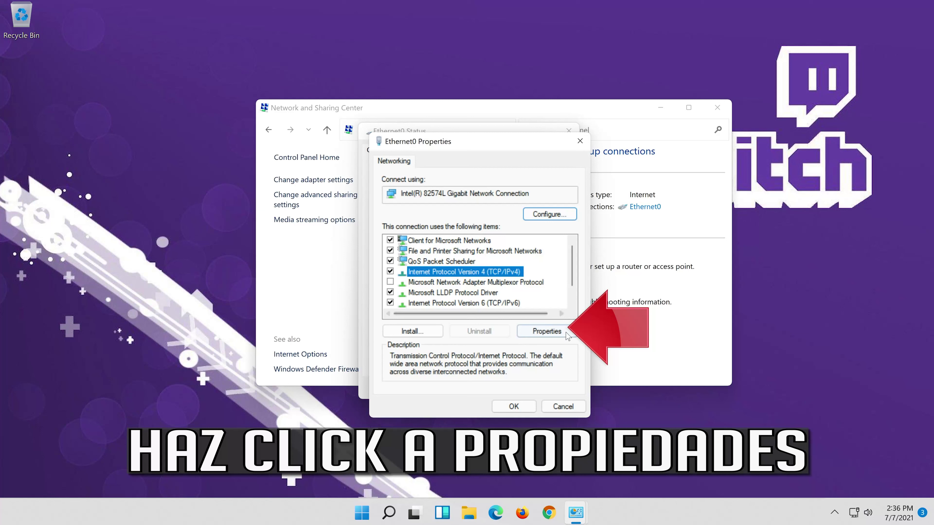
{"action": "left_click", "coordinate": [547, 331]}
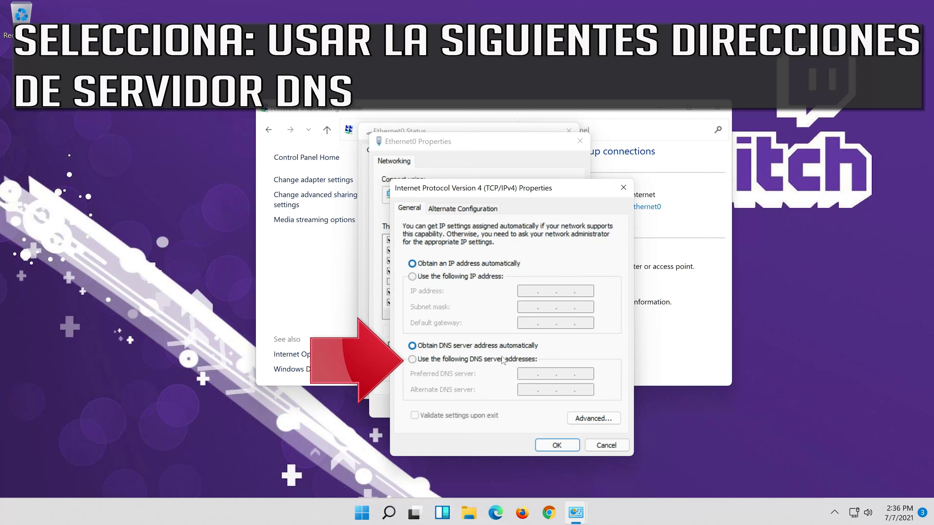
Step: Use custom DNS servers for IPv4, with 8.8.8.8 as preferred and 8.8.4.4 as alternate, and confirm
{"action": "left_click", "coordinate": [412, 358]}
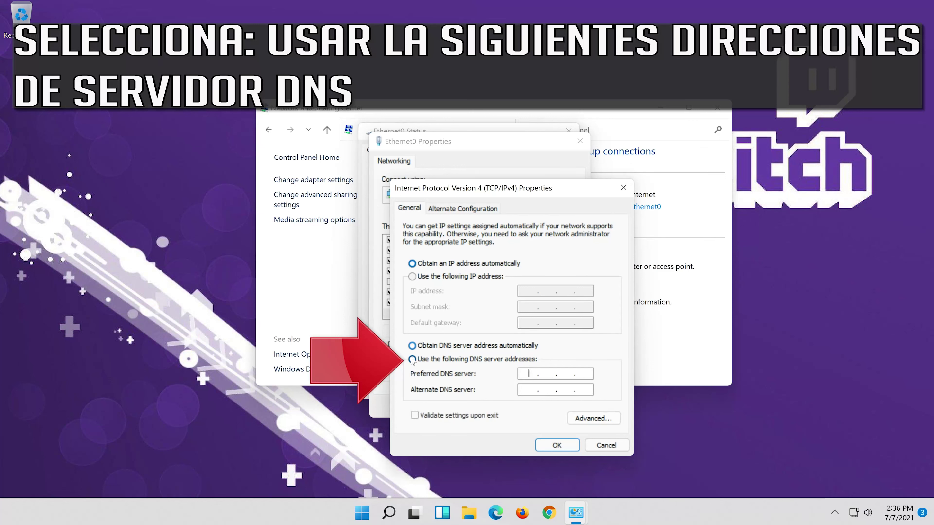
{"action": "left_click", "coordinate": [531, 373]}
{"action": "type", "text": "8"}
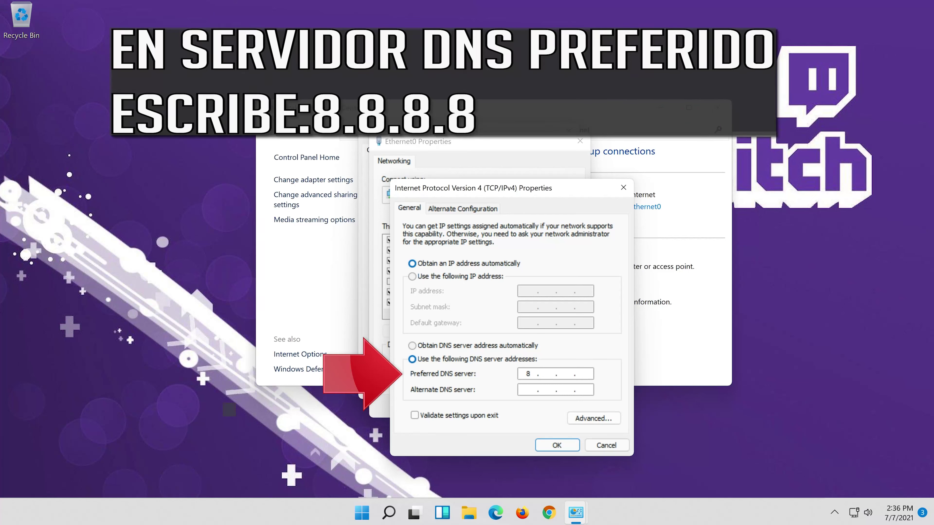
{"action": "type", "text": ".8.8.8"}
{"action": "left_click", "coordinate": [529, 390]}
{"action": "type", "text": "8.8"}
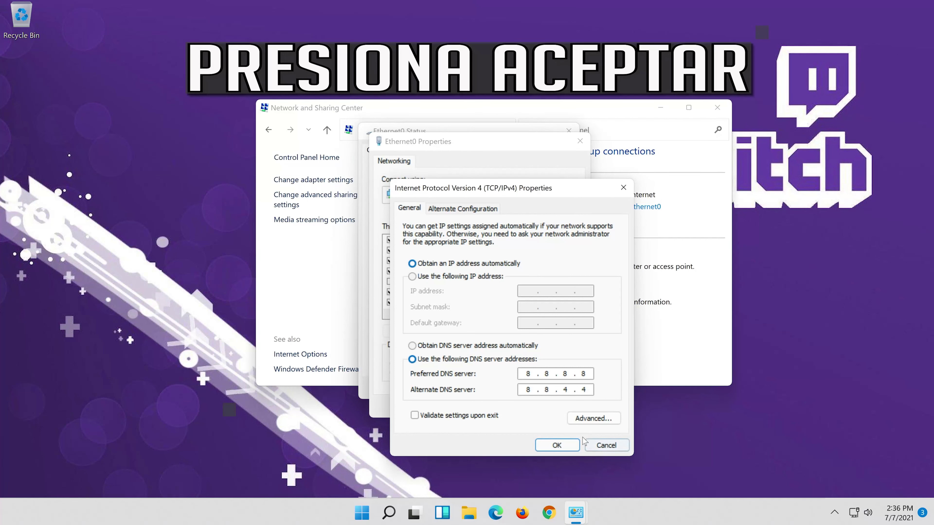
{"action": "left_click", "coordinate": [558, 448]}
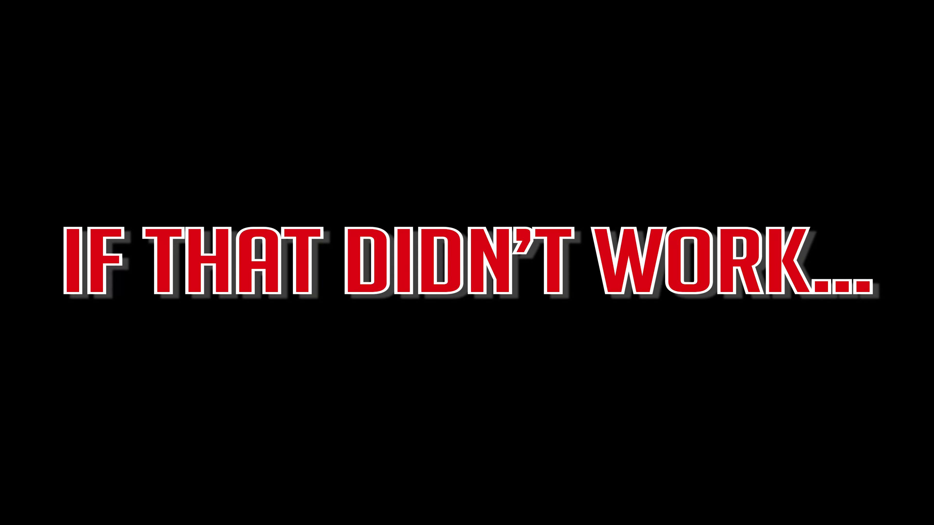
Step: Search Windows for "cmd", run Command Prompt as administrator, and allow it to make changes to the device
{"action": "left_click", "coordinate": [402, 513]}
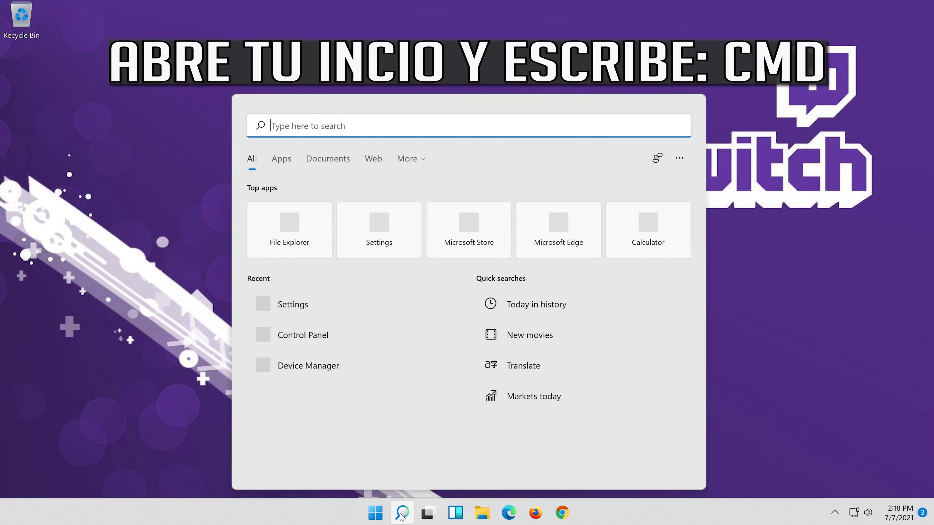
{"action": "type", "text": "cmd"}
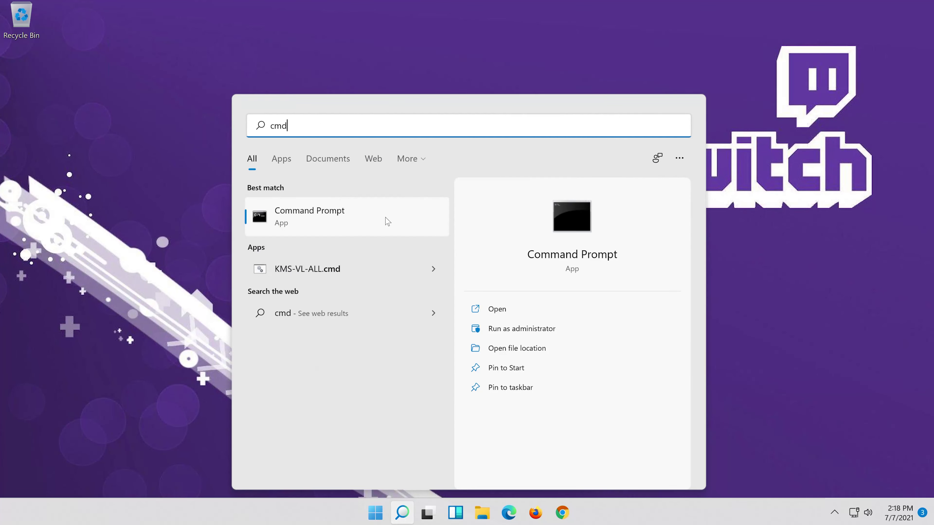
{"action": "right_click", "coordinate": [386, 221]}
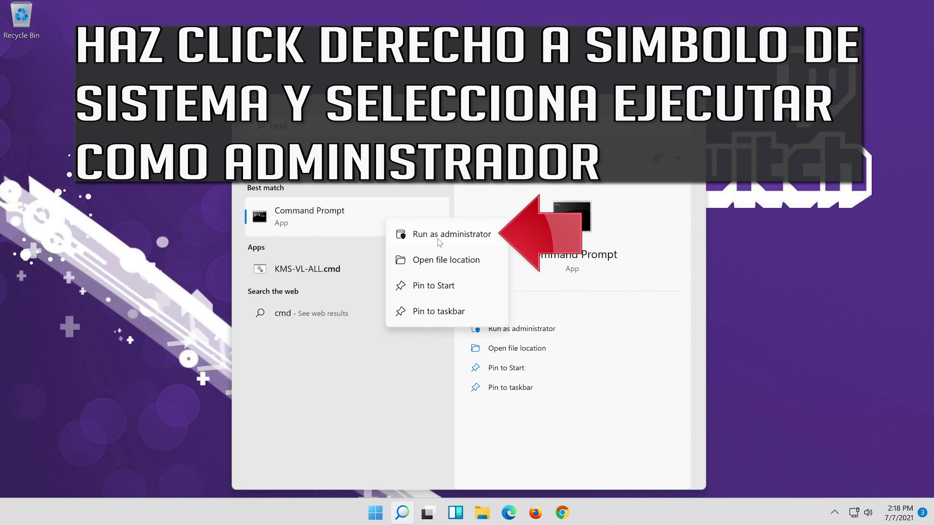
{"action": "left_click", "coordinate": [463, 236]}
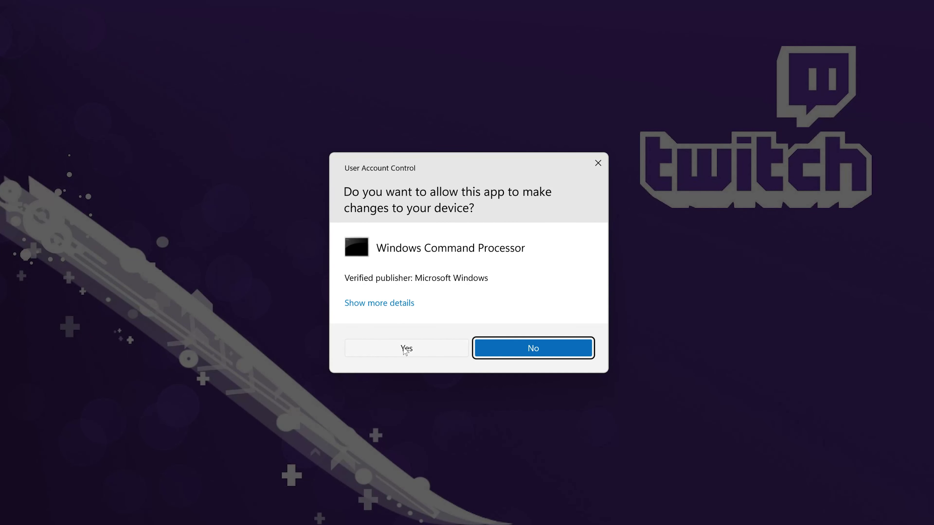
{"action": "left_click", "coordinate": [417, 348]}
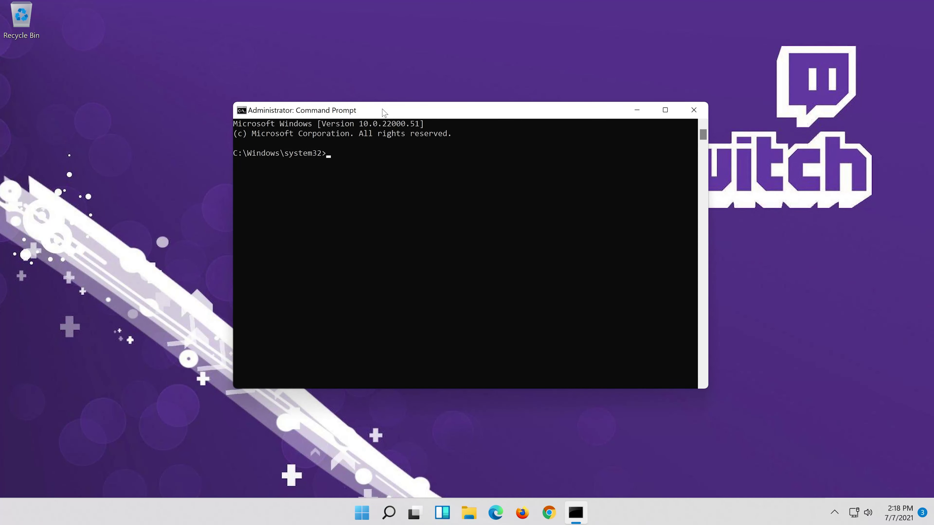
Step: Reset the TCP/IP stack by running "netsh int ip reset c:\resetlog.txt" in the administrator Command Prompt
{"action": "type", "text": "netsh"}
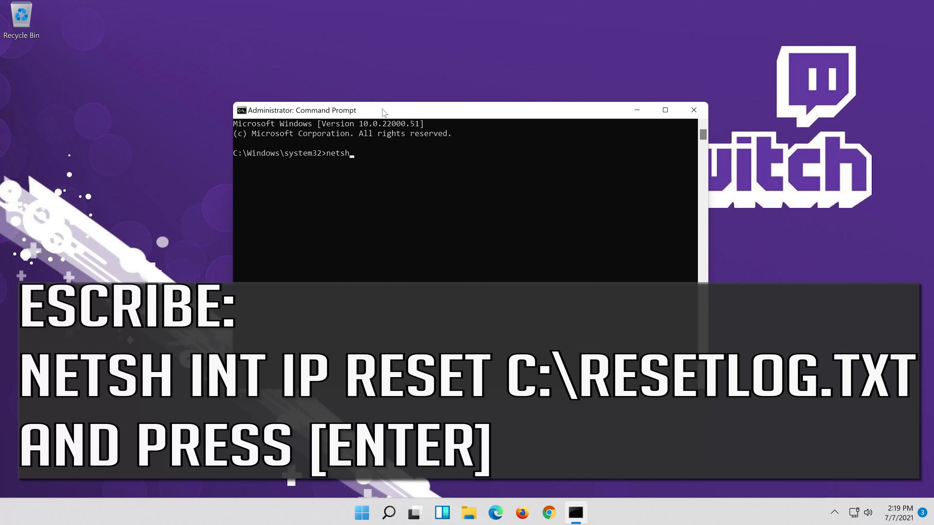
{"action": "type", "text": " int ip reset c:\\reset"}
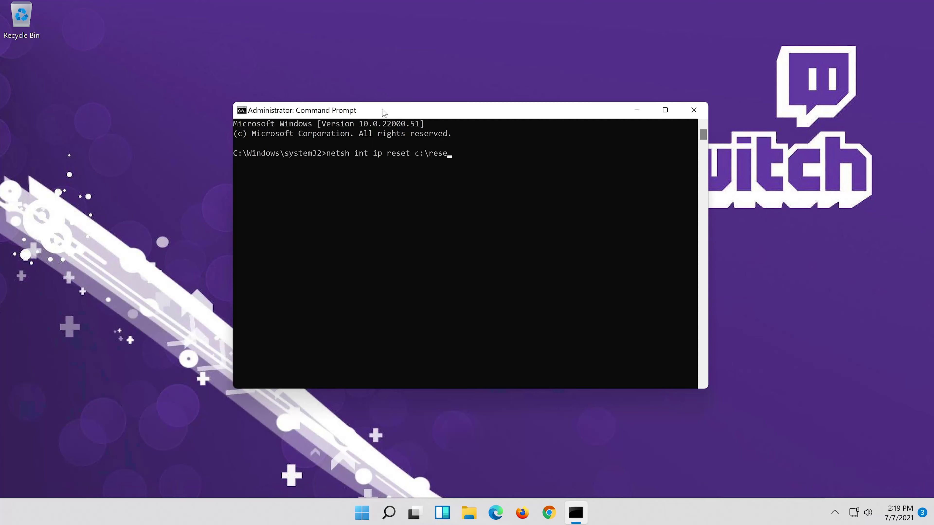
{"action": "type", "text": "log.txt"}
{"action": "key", "text": "Return"}
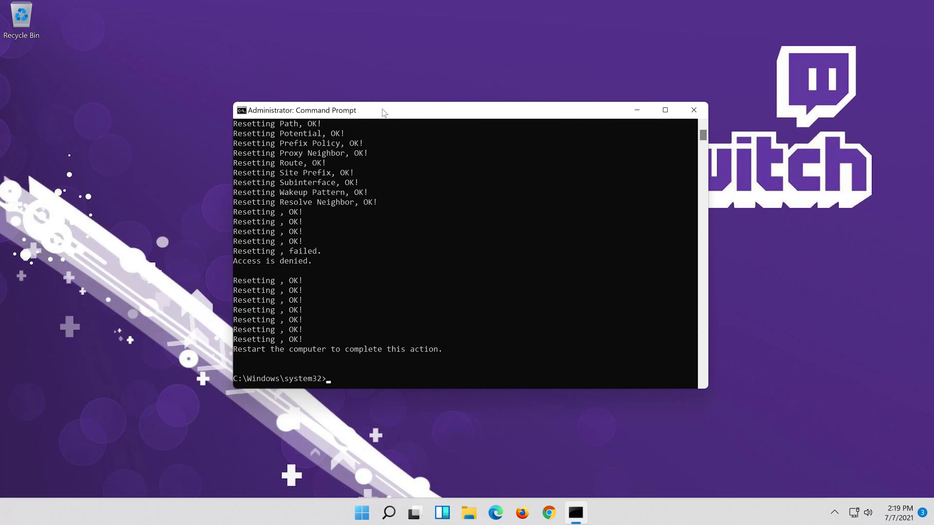
Step: Reset the Winsock catalog by running "netsh winsock reset" in the administrator Command Prompt
{"action": "type", "text": "netsh"}
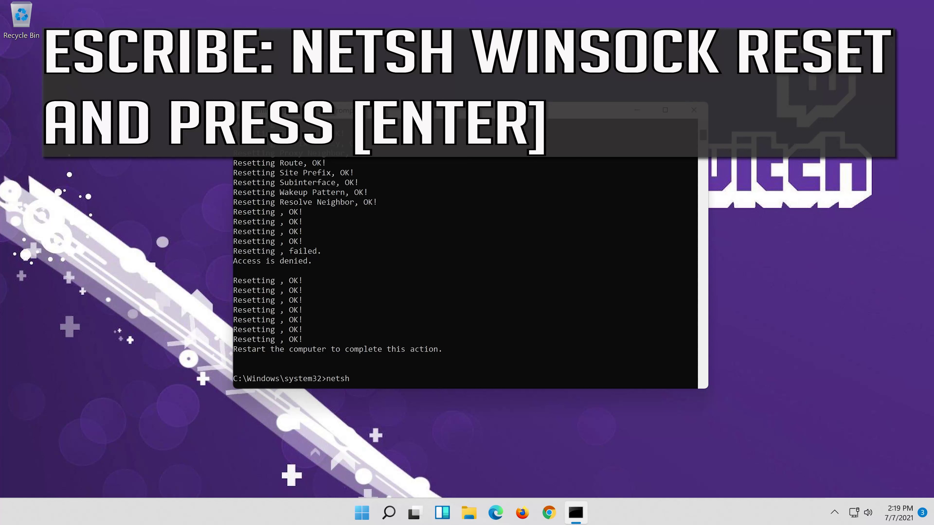
{"action": "type", "text": " winsock reset"}
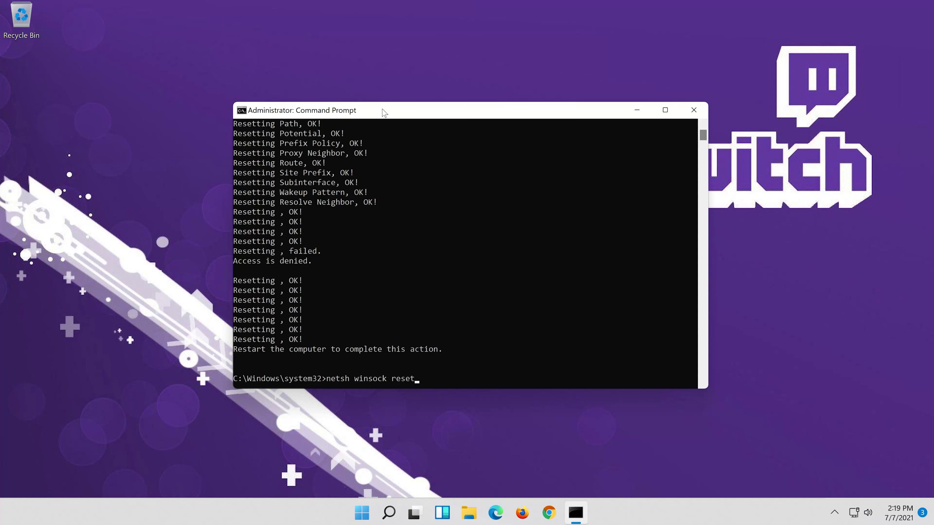
{"action": "key", "text": "Return"}
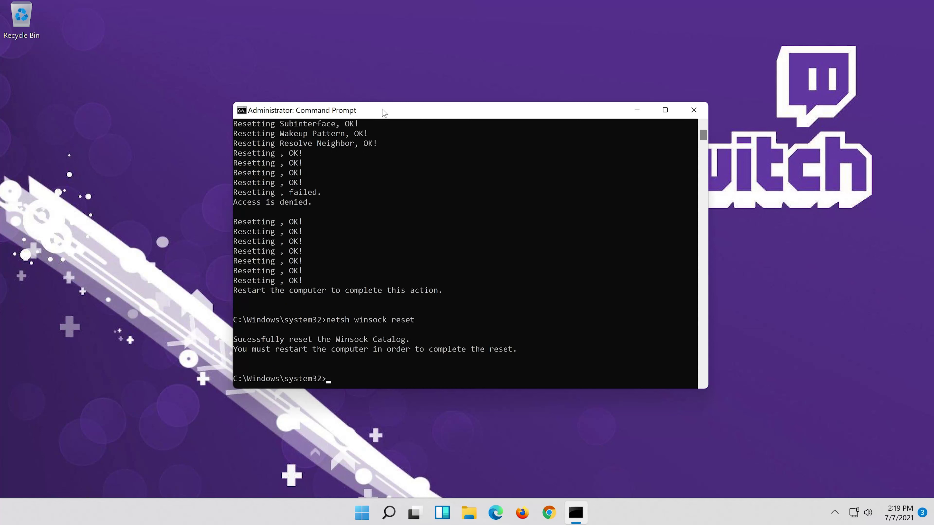
Step: Flush the DNS resolver cache with "ipconfig /flushdns", and close the Command Prompt with "exit"
{"action": "type", "text": "ipconfig "}
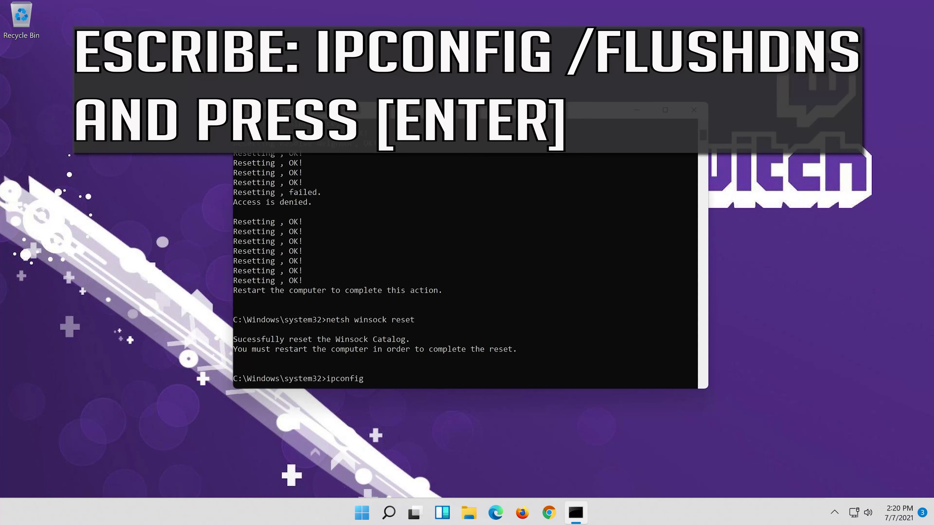
{"action": "type", "text": "/flushdns"}
{"action": "key", "text": "Return"}
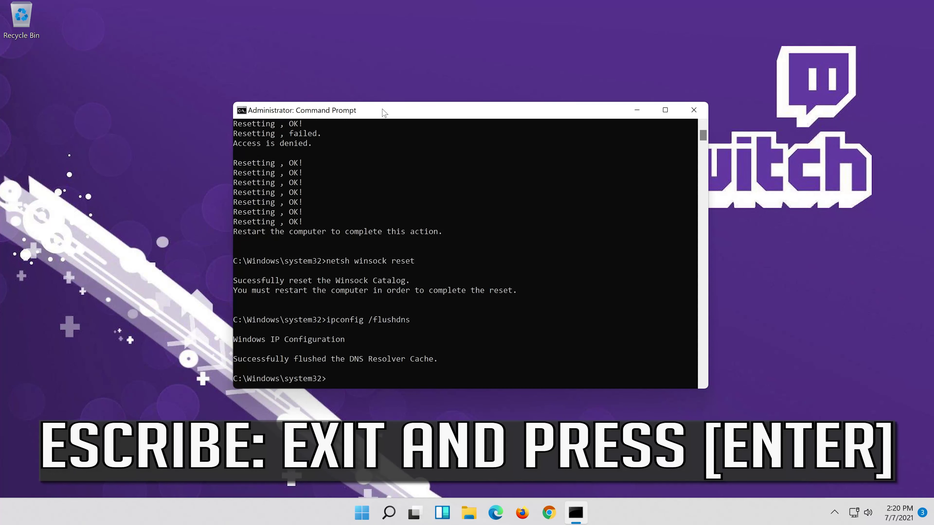
{"action": "type", "text": "exit"}
{"action": "key", "text": "Return"}
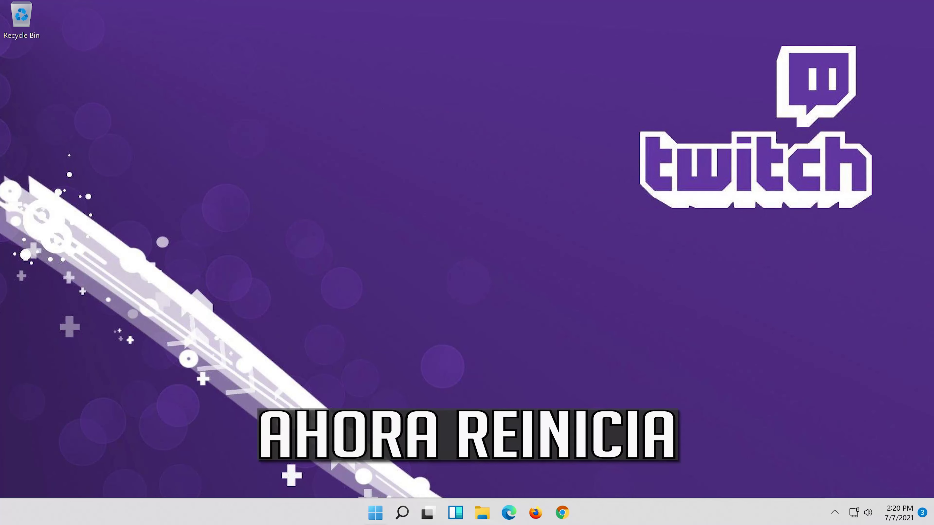
Step: Restart the computer to complete the network resets
{"action": "left_click", "coordinate": [376, 512]}
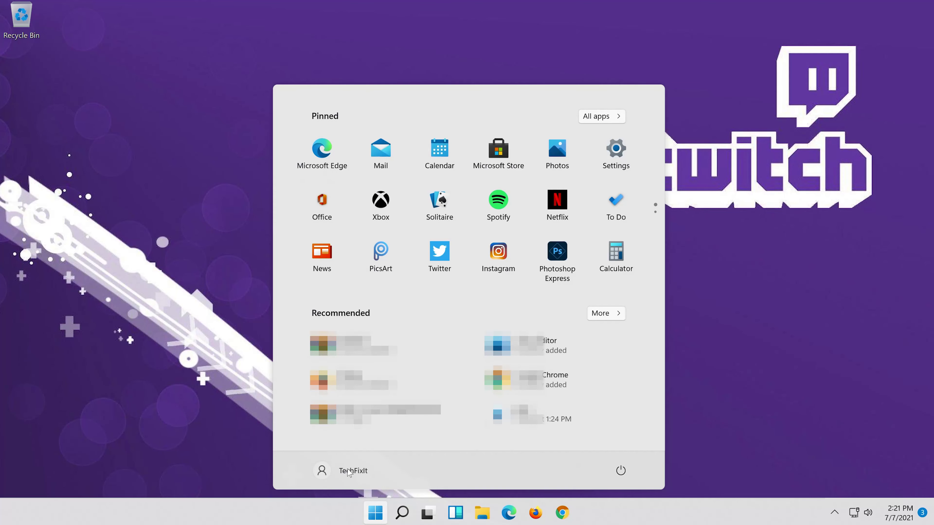
{"action": "left_click", "coordinate": [621, 470]}
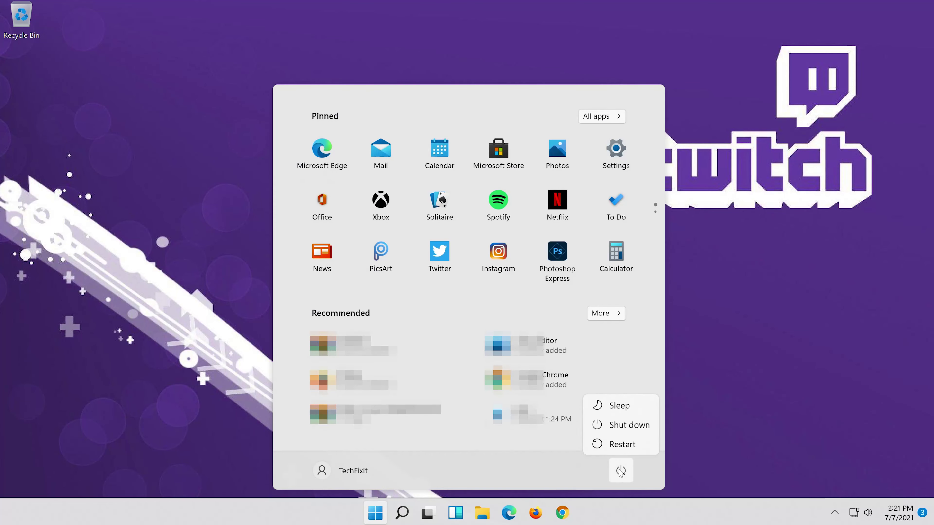
{"action": "left_click", "coordinate": [620, 446]}
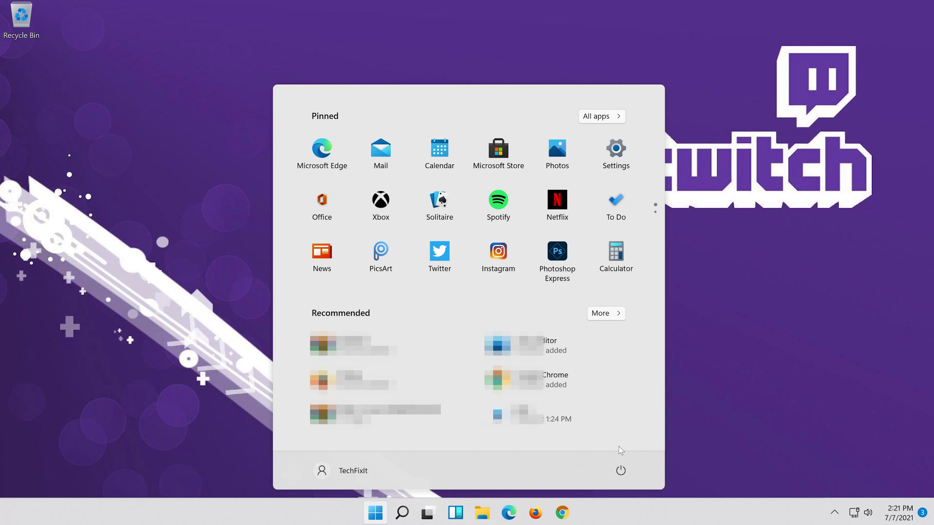